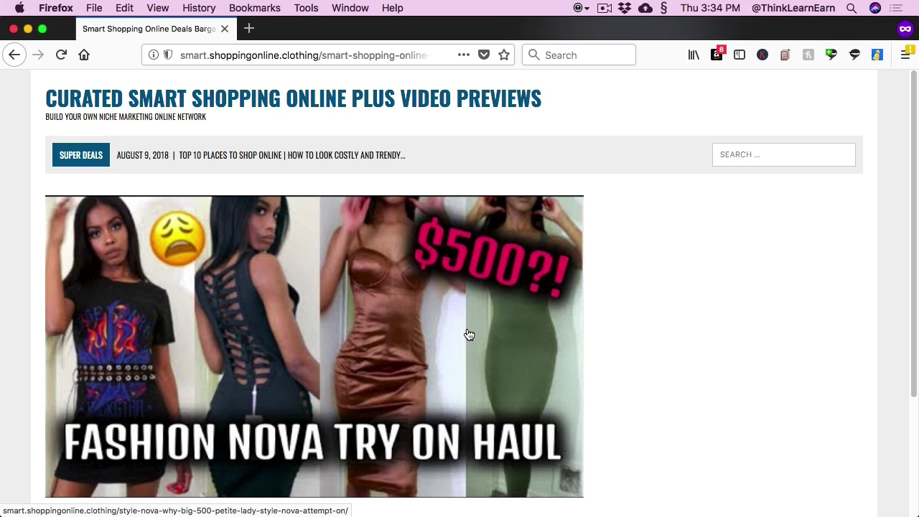
Run the YouTube campaign for the keyword "Womans Clothing haul" several times to generate video posts.
key("super+w")
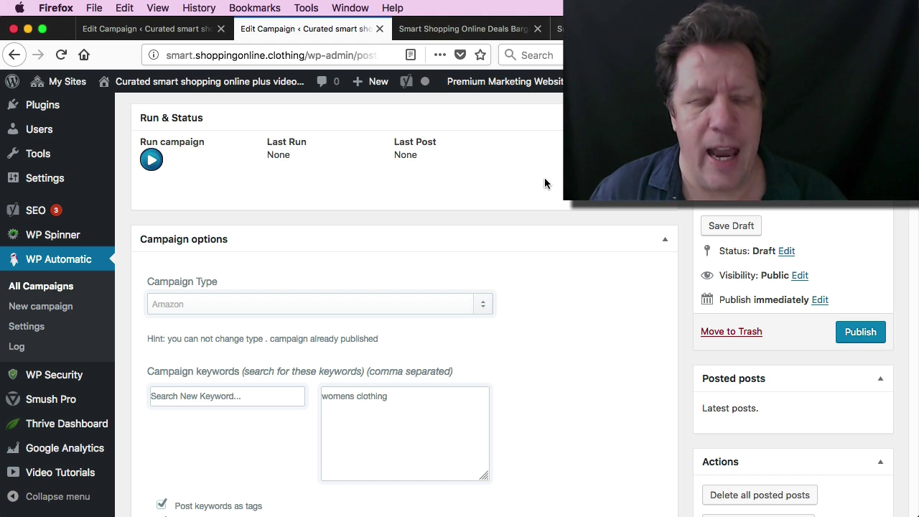
key("ctrl+shift+Tab")
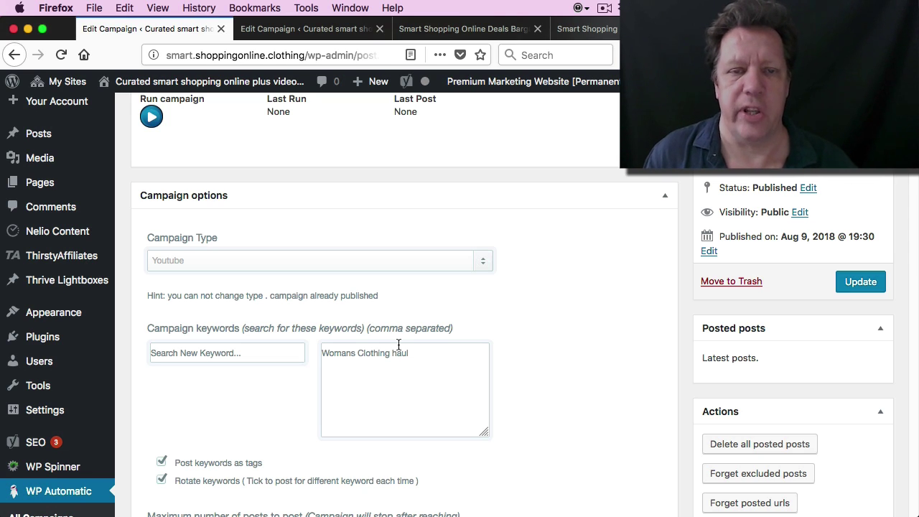
left_click(456, 30)
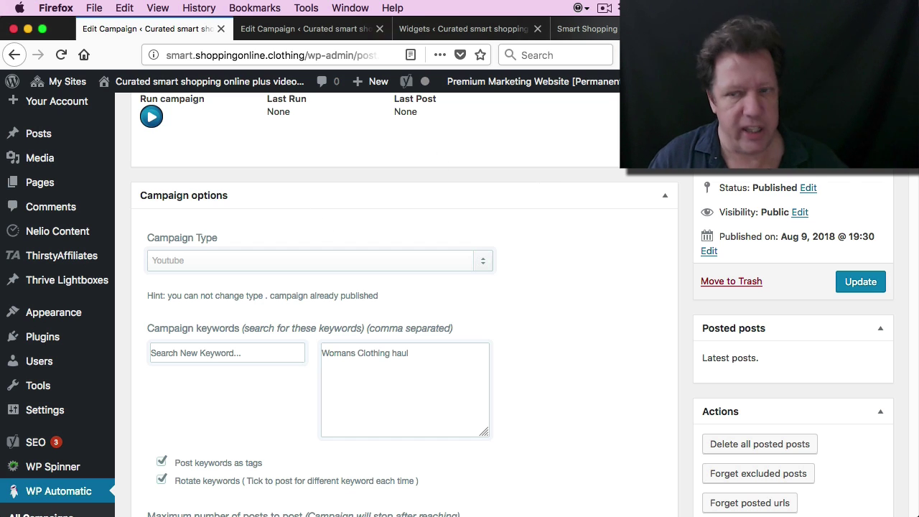
scroll(616, 156, "up", 3)
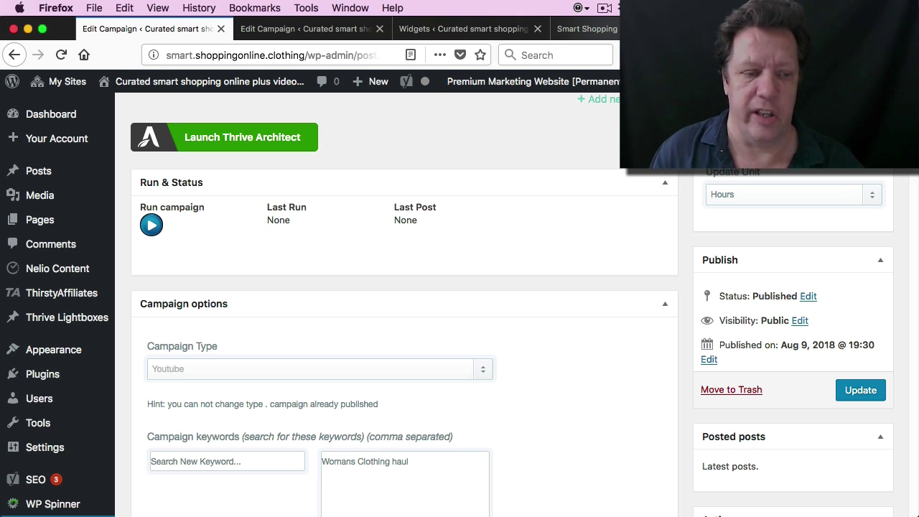
left_click(151, 225)
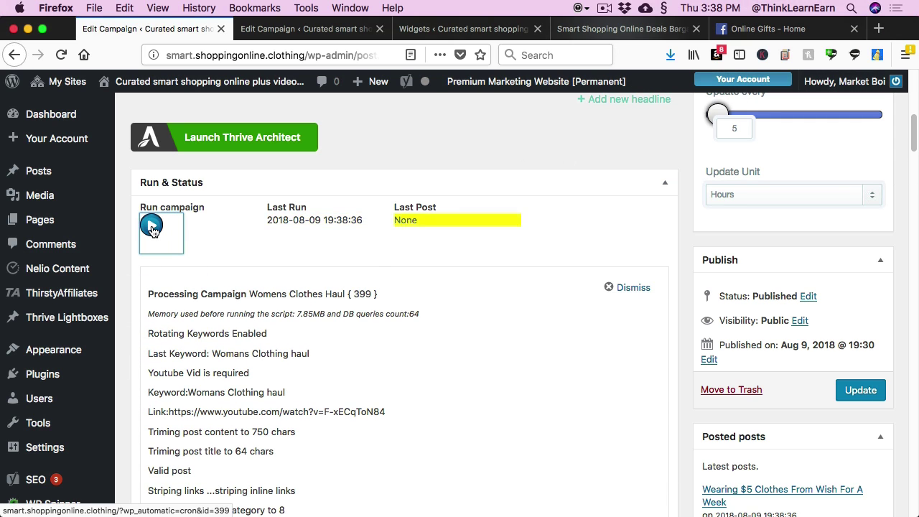
left_click(151, 227)
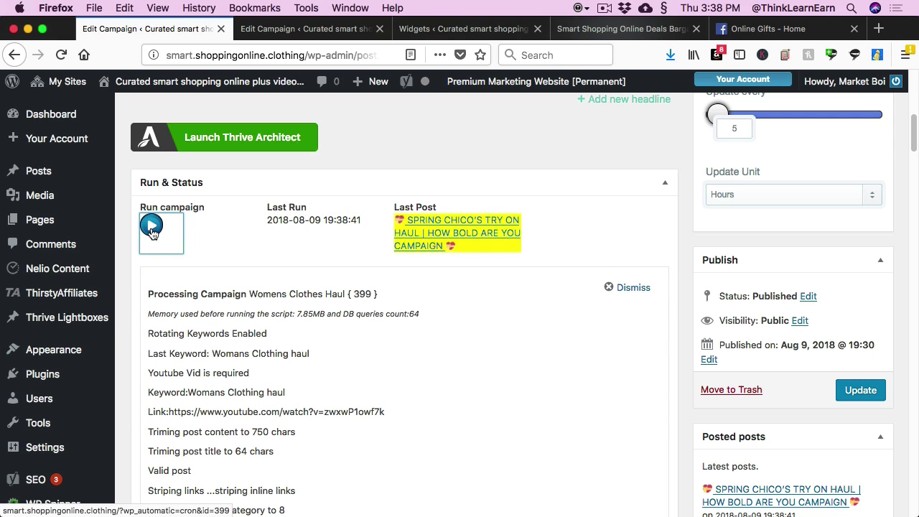
left_click(151, 227)
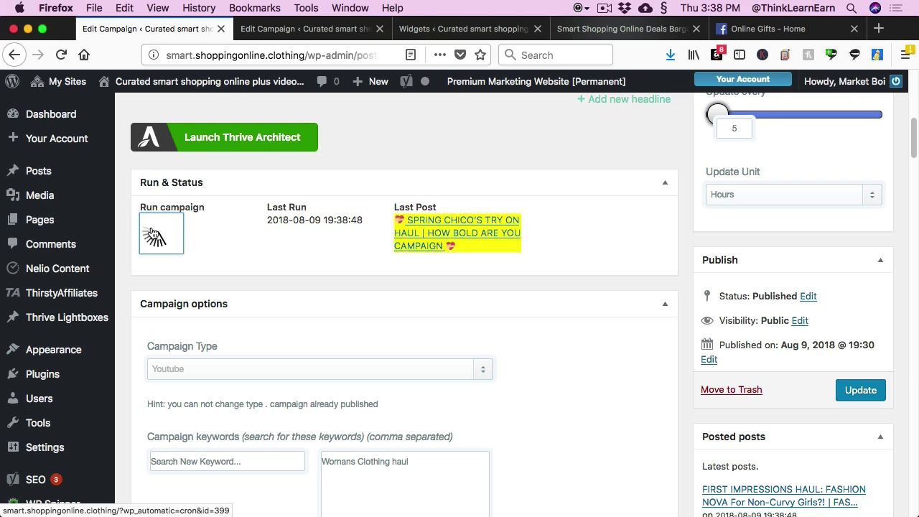
scroll(896, 172, "down", 5)
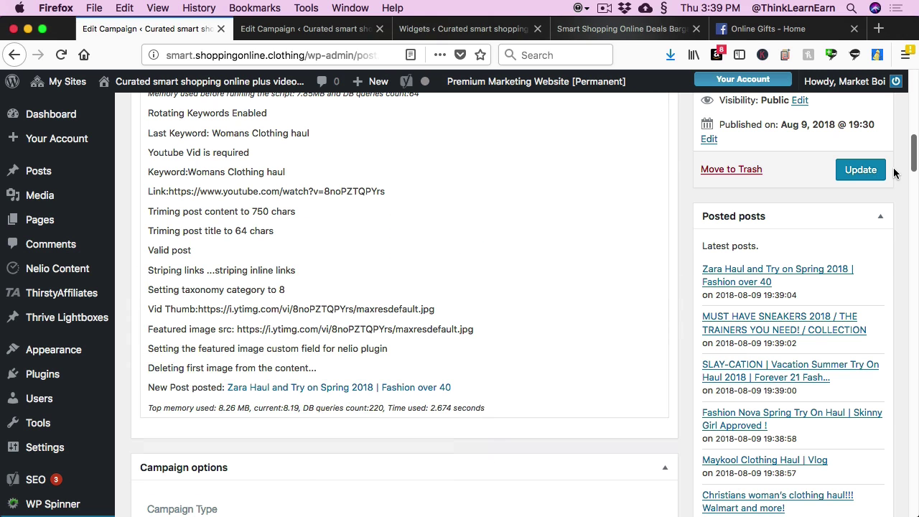
Publish the "amazon shop" campaign and run it several times to post products for the keyword "womens clothing".
left_click(291, 32)
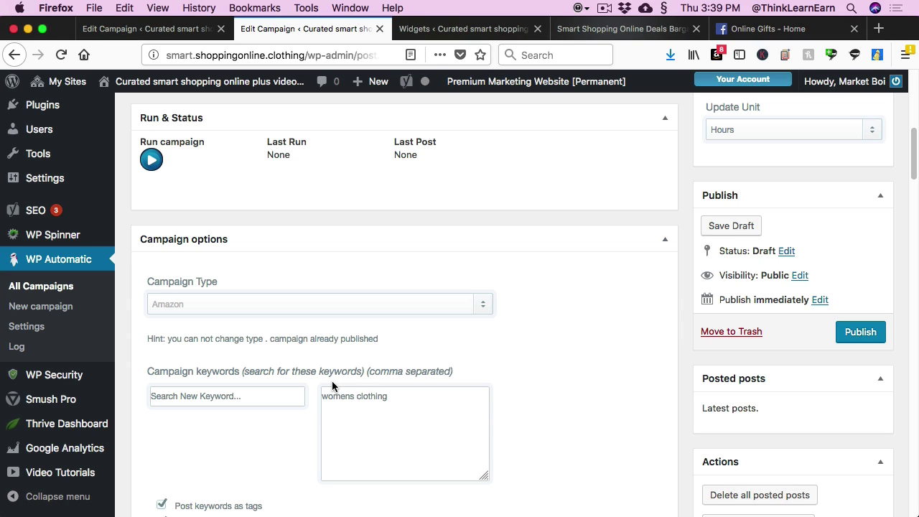
left_click(152, 161)
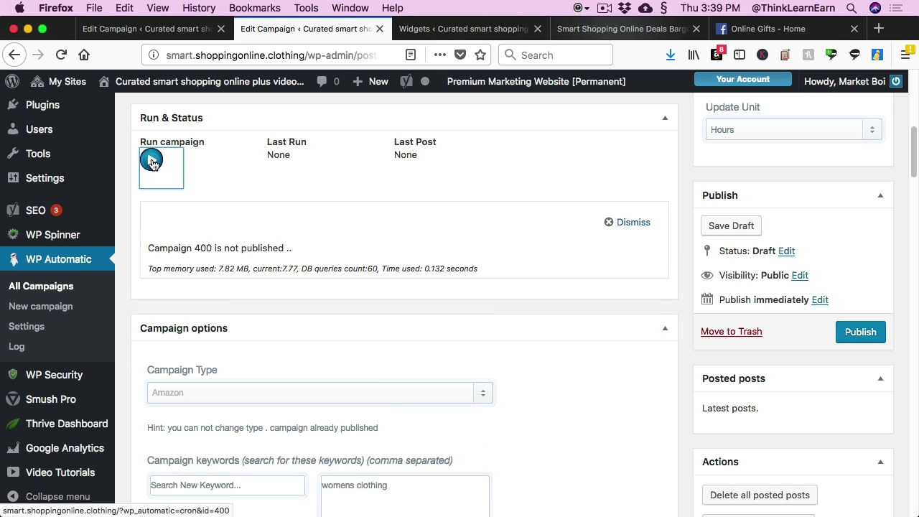
left_click(152, 161)
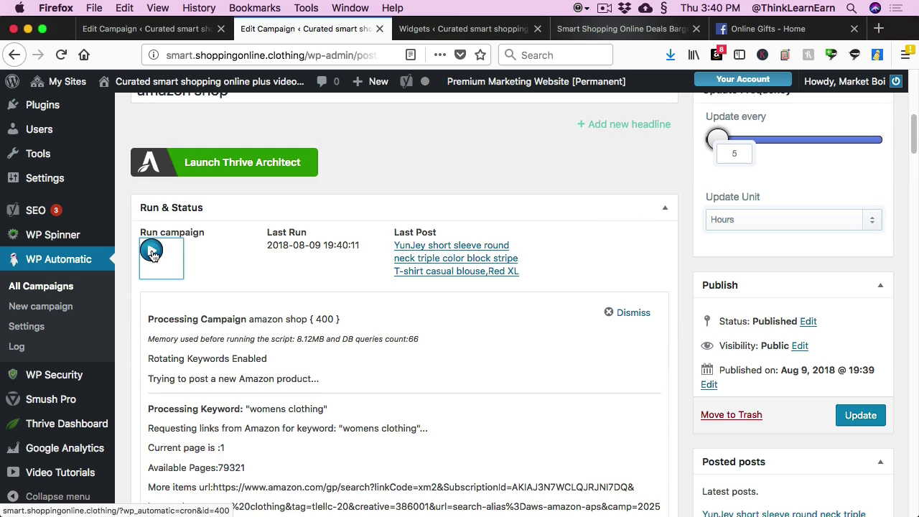
left_click(152, 253)
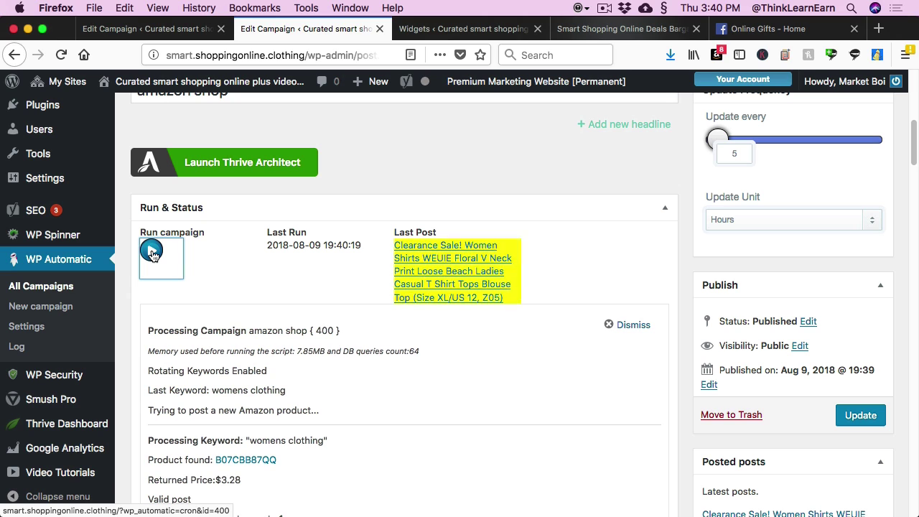
left_click(152, 253)
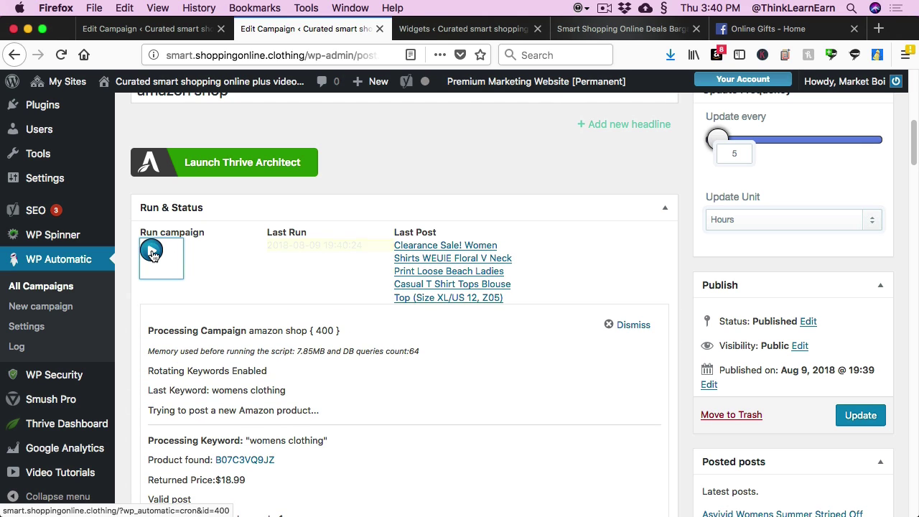
left_click(152, 253)
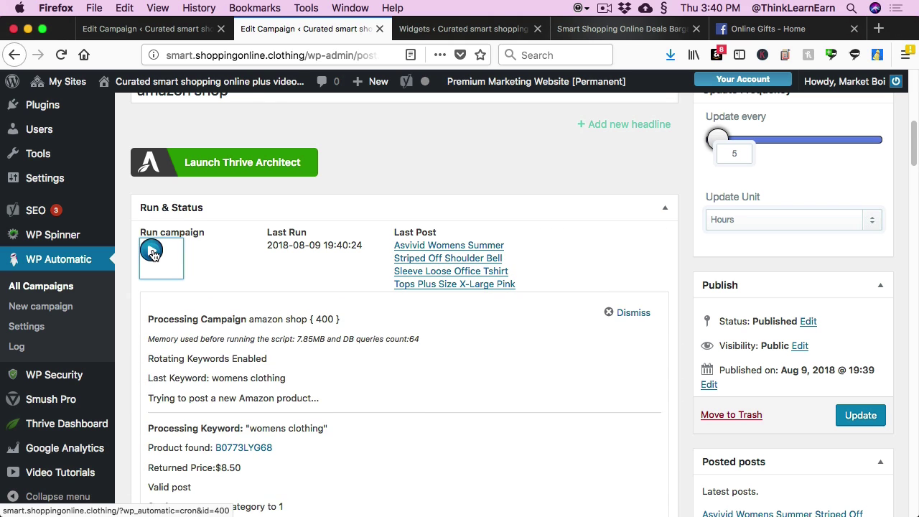
left_click(154, 255)
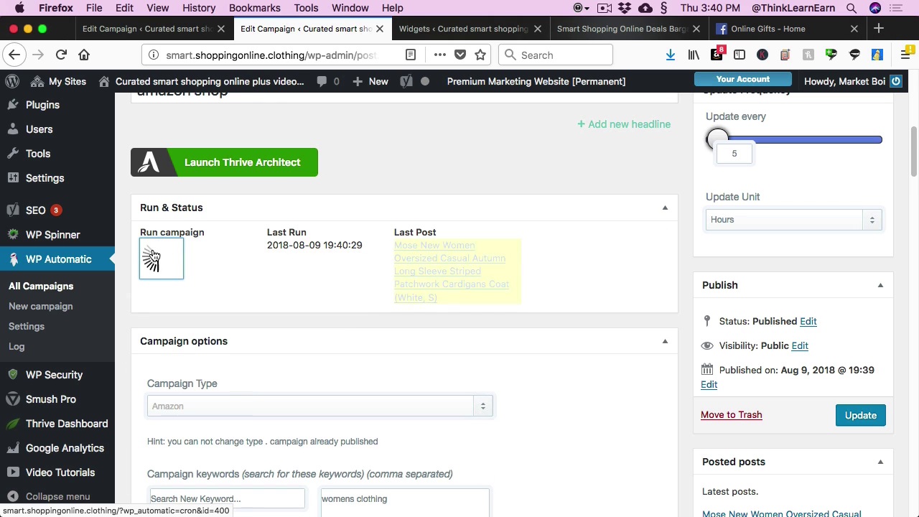
left_click(152, 253)
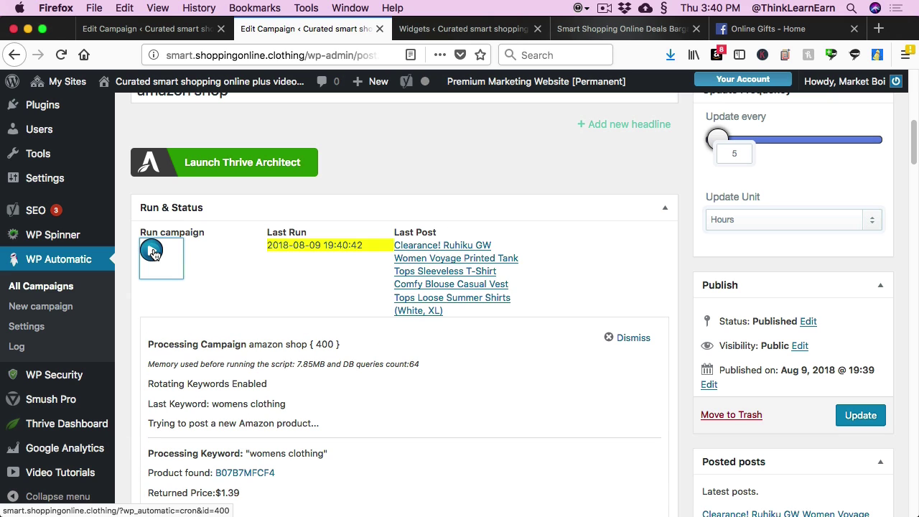
Visit the live site's home page and continue through Let's Get Started to check the shopping deals page.
left_click(429, 29)
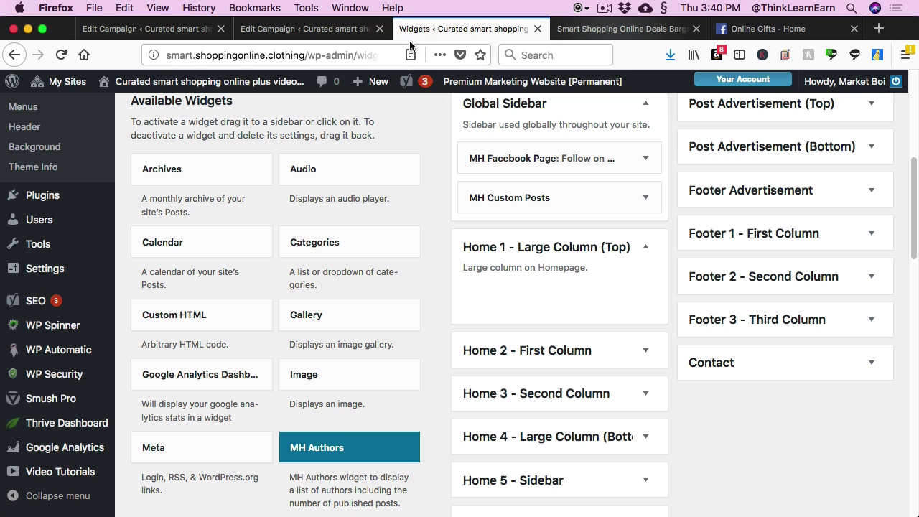
mouse_move(159, 85)
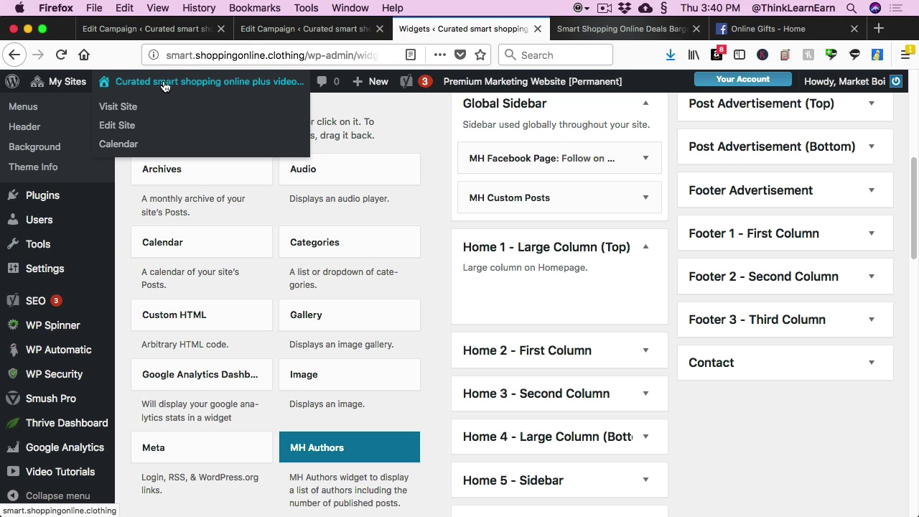
left_click(281, 107)
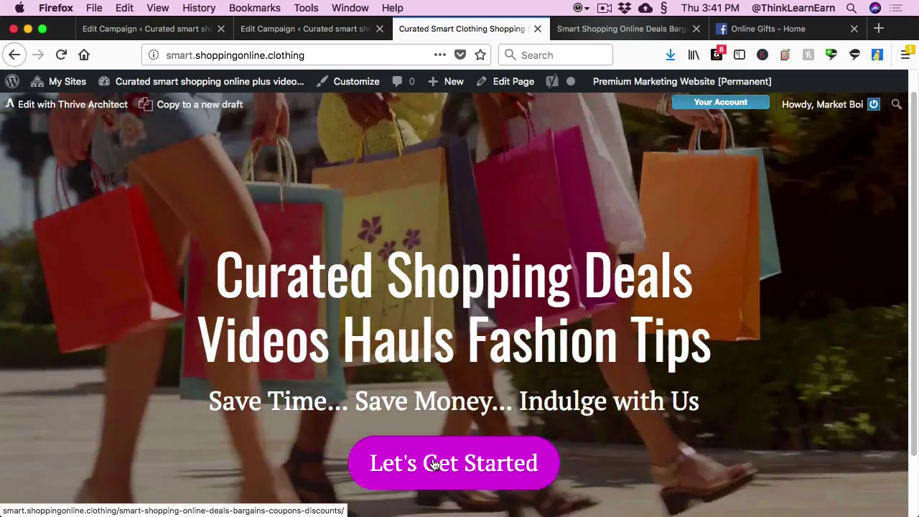
left_click(434, 464)
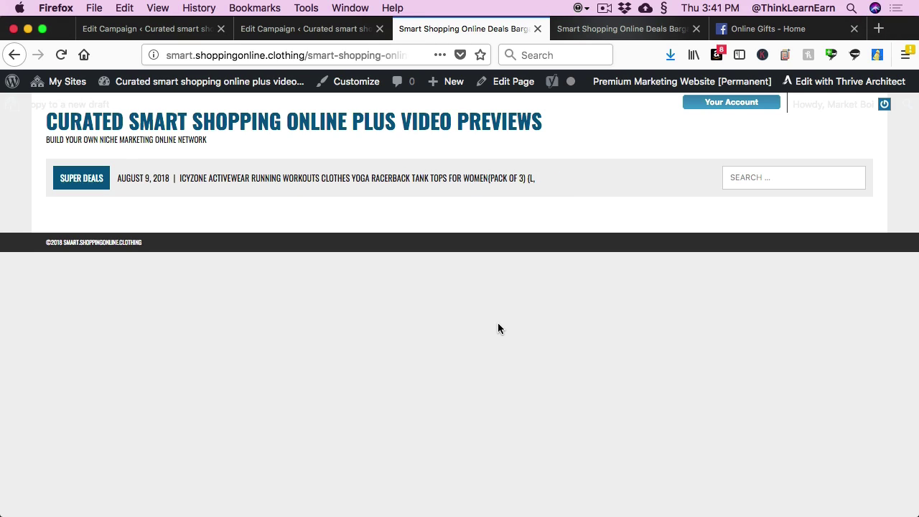
Open the site's Widgets settings and add the MH Posts Large (Homepage) widget to Home 1 - Large Column (Top).
mouse_move(151, 83)
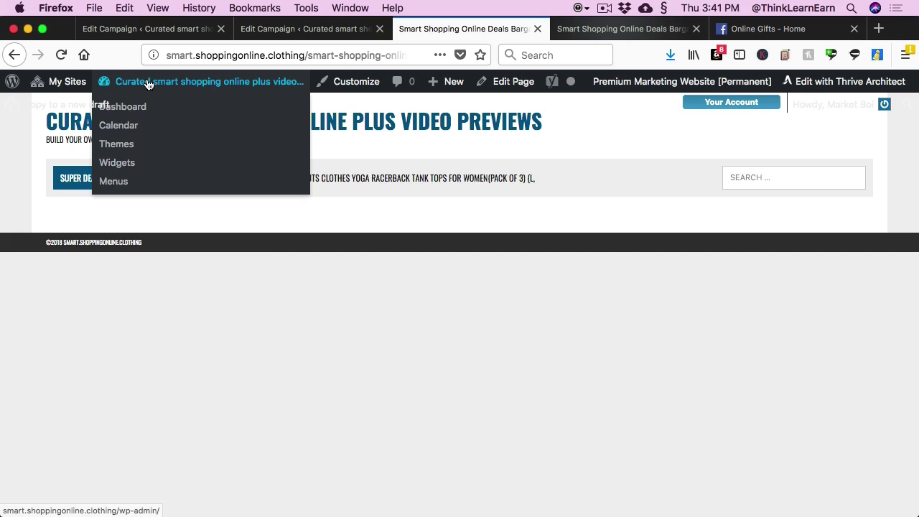
left_click(119, 165)
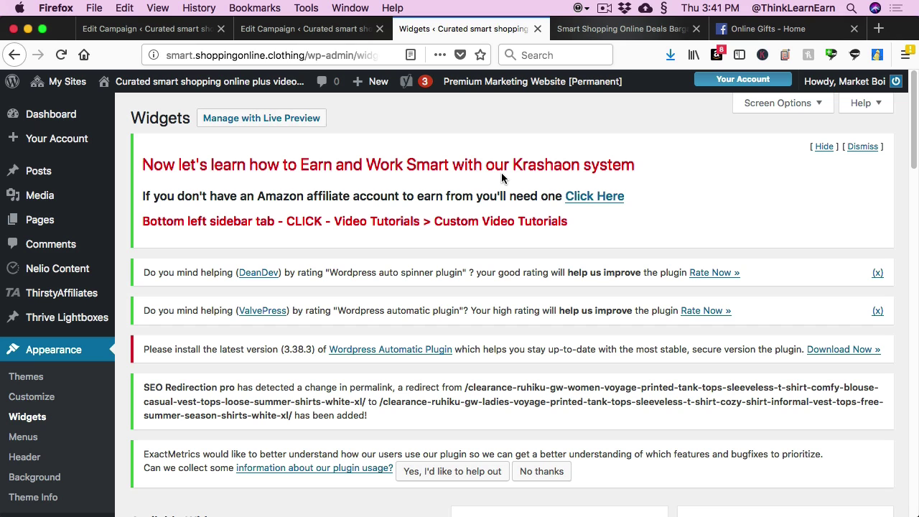
left_click_drag(907, 156, 907, 260)
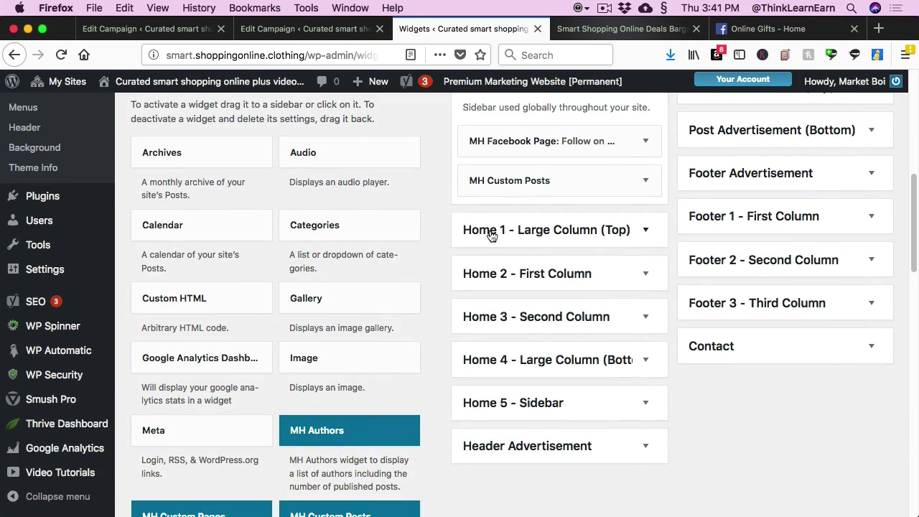
left_click_drag(912, 206, 902, 291)
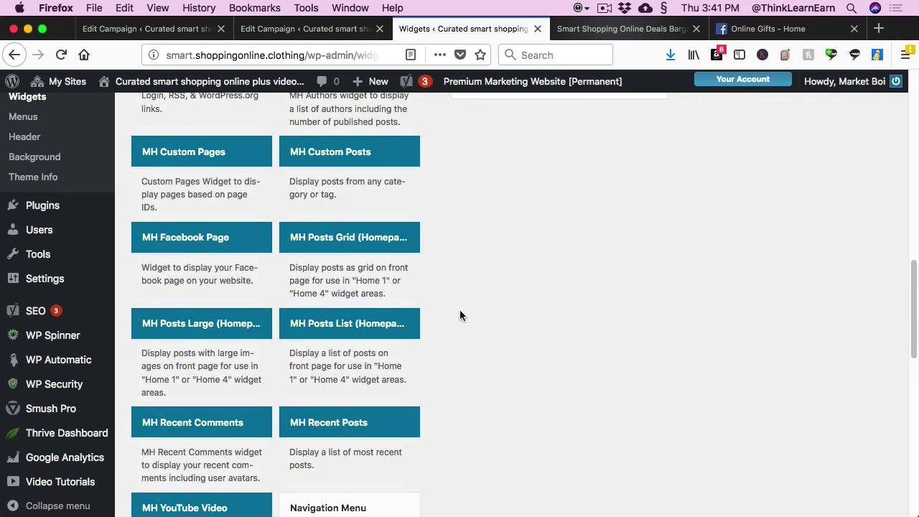
left_click(245, 313)
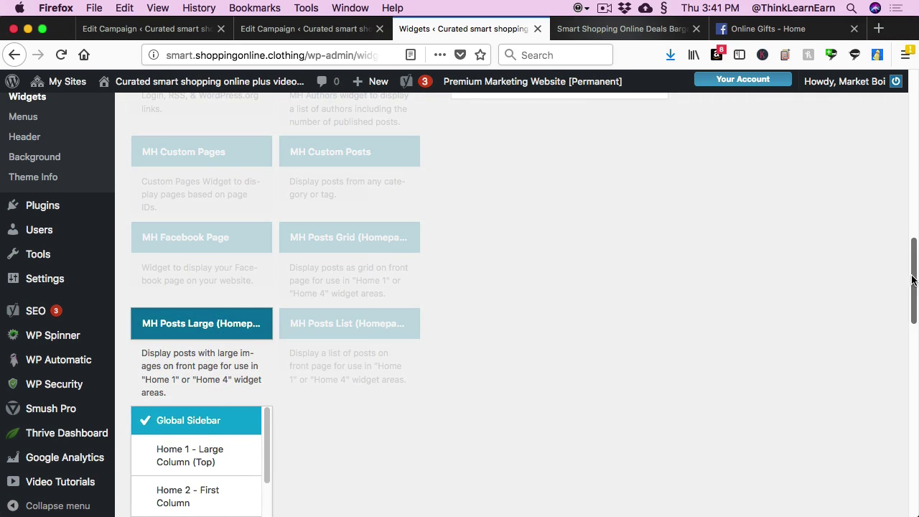
left_click_drag(913, 282, 913, 323)
left_click(207, 268)
left_click(237, 450)
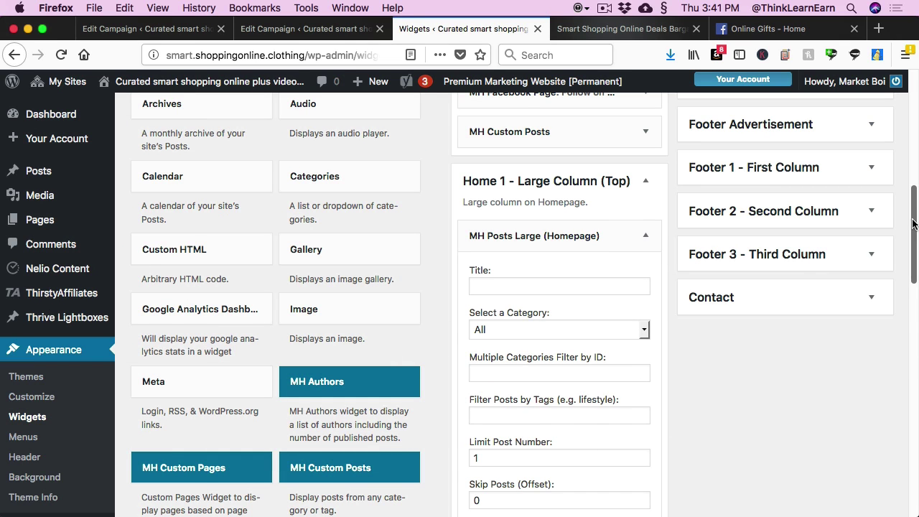
Keep the MH Posts Large widget's category at All, set its post order to Random Posts, and save it.
left_click_drag(913, 225, 913, 259)
left_click(615, 184)
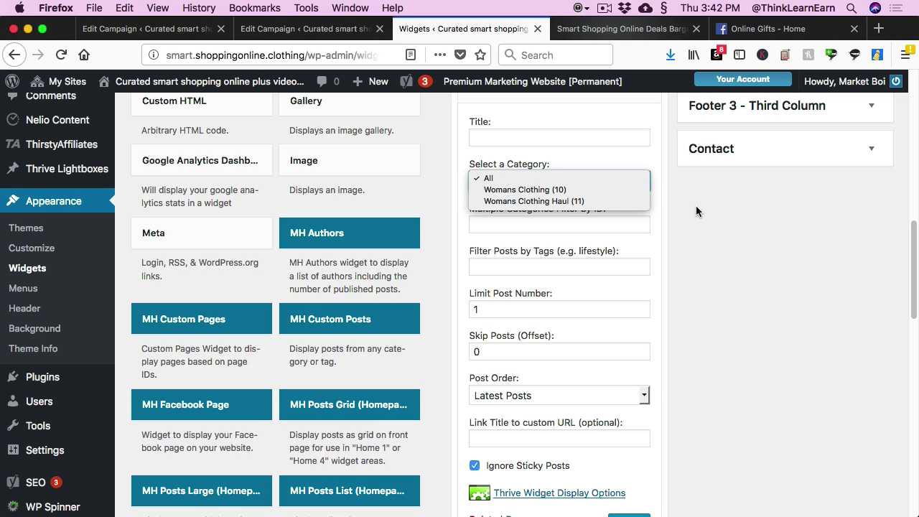
key("Down")
key("Up")
key("Return")
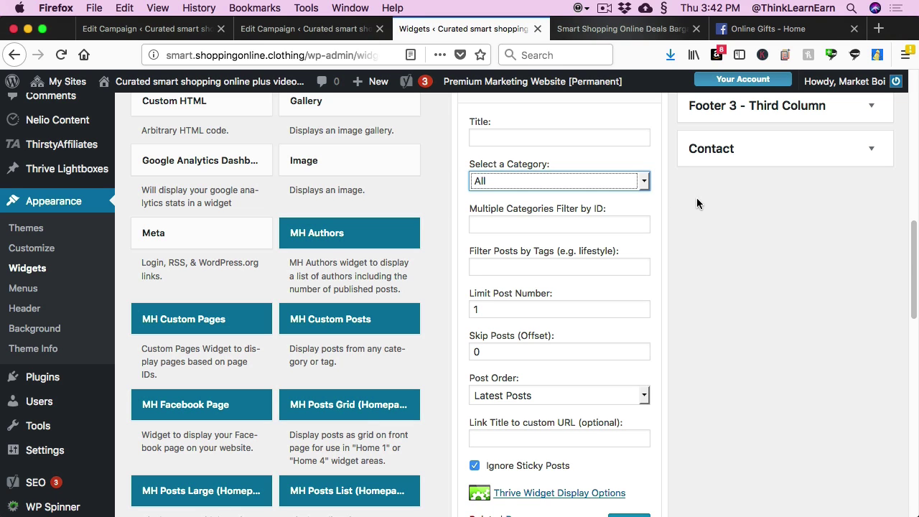
scroll(897, 266, "down", 2)
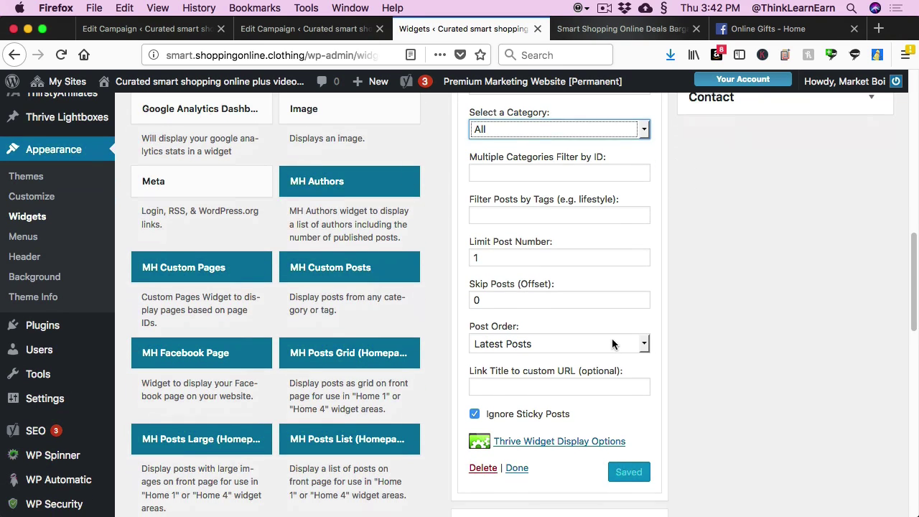
left_click(609, 339)
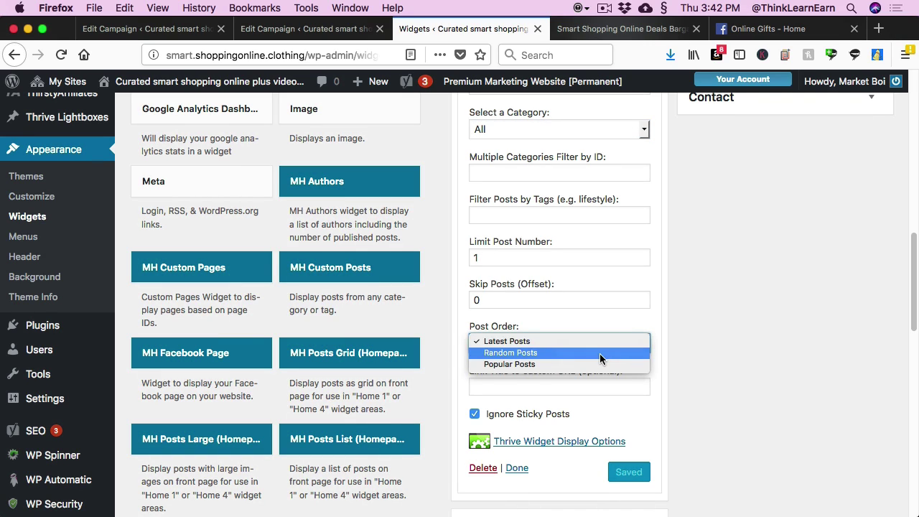
left_click(599, 353)
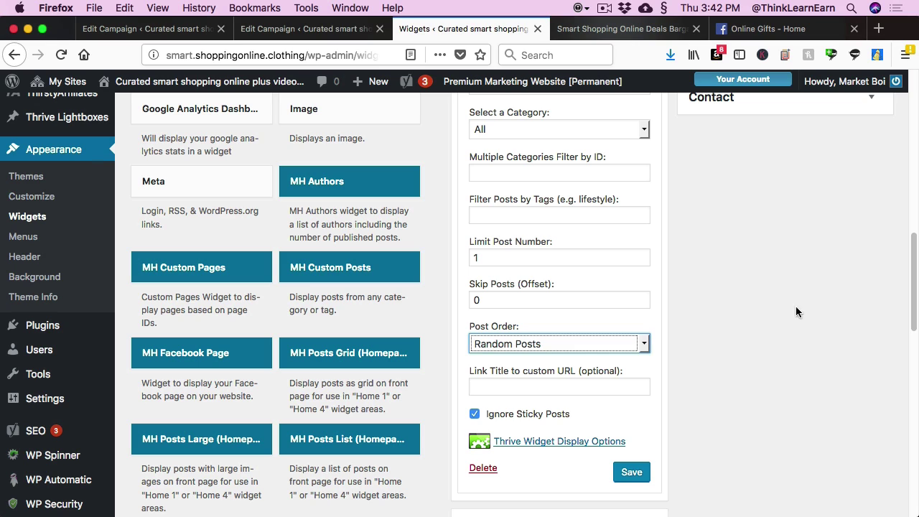
left_click(632, 474)
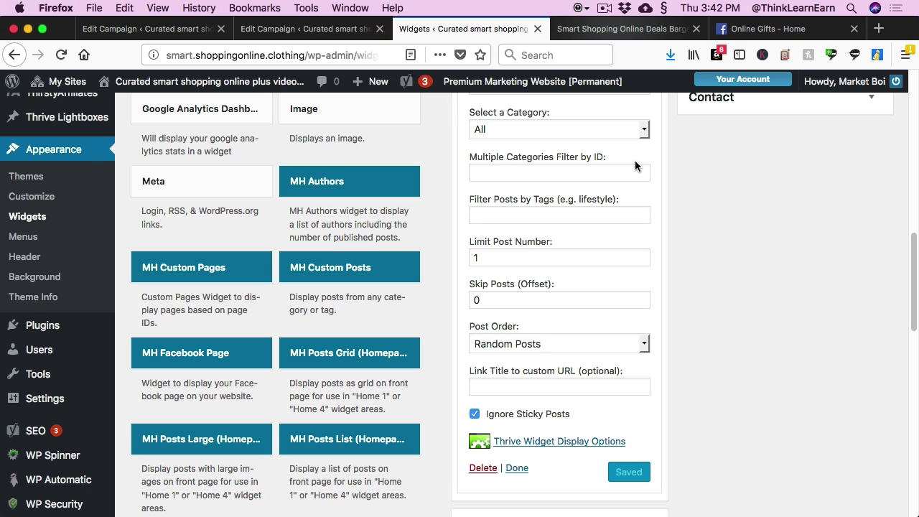
Check the large post on the live shopping deals page, and return to the widget settings.
key("ctrl+Tab")
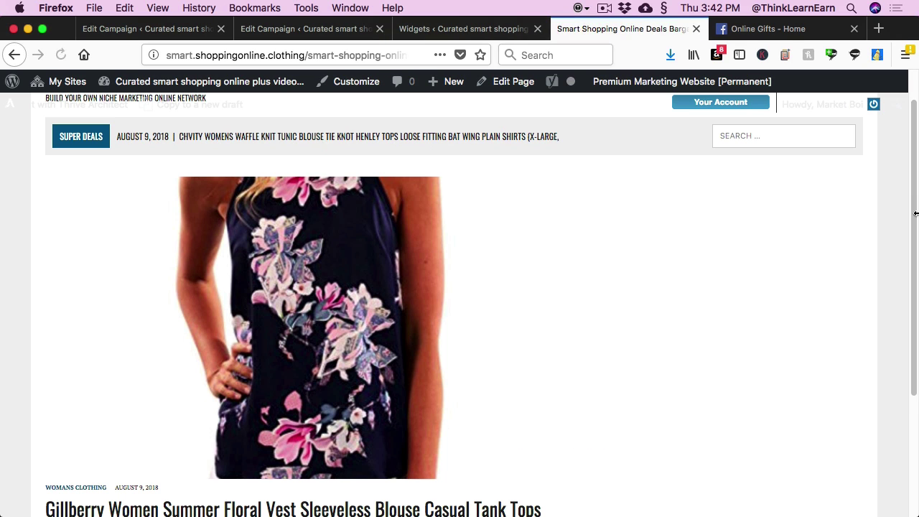
left_click_drag(913, 210, 906, 234)
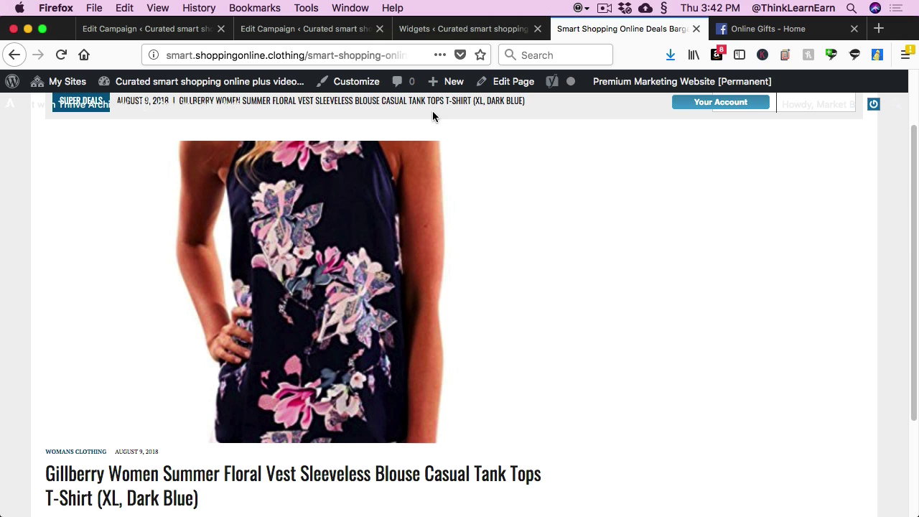
left_click(437, 29)
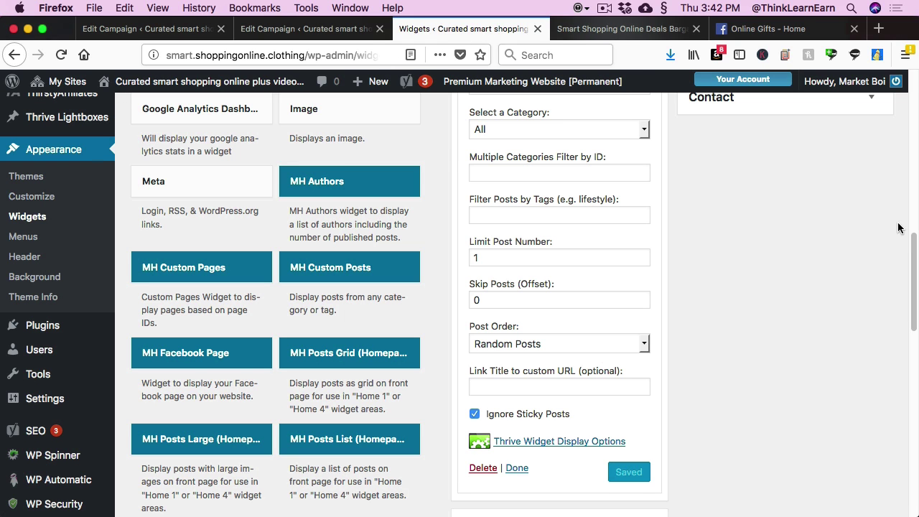
Add the MH Posts Grid (Homepage) widget to the Home 1 - Large Column (Top) area.
left_click_drag(914, 247, 911, 272)
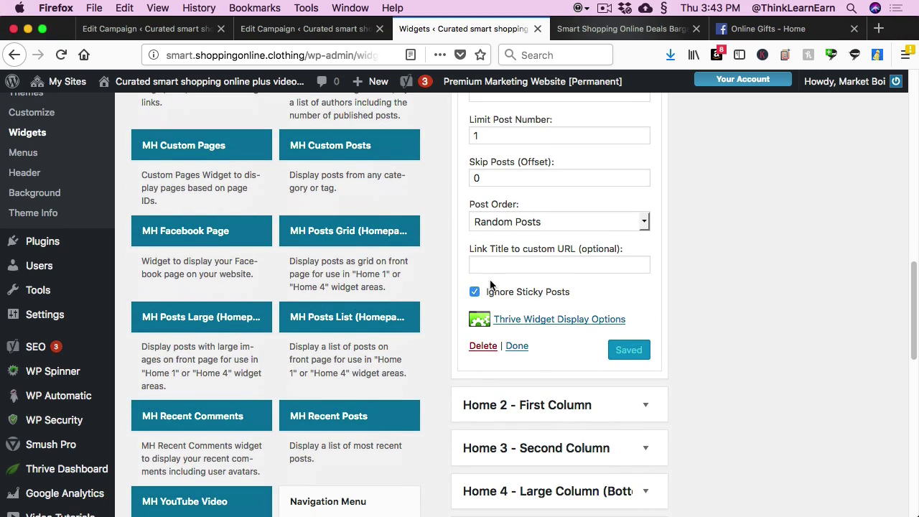
left_click(388, 238)
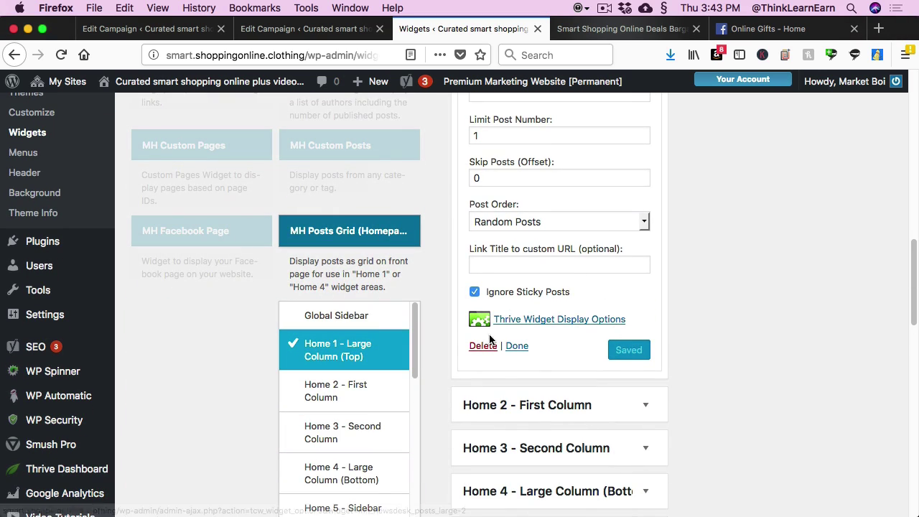
scroll(911, 290, "down", 5)
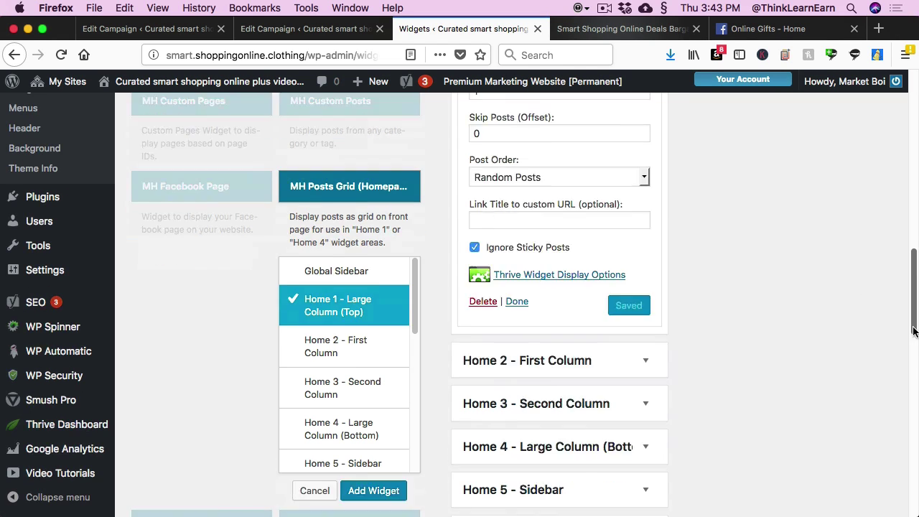
left_click(386, 256)
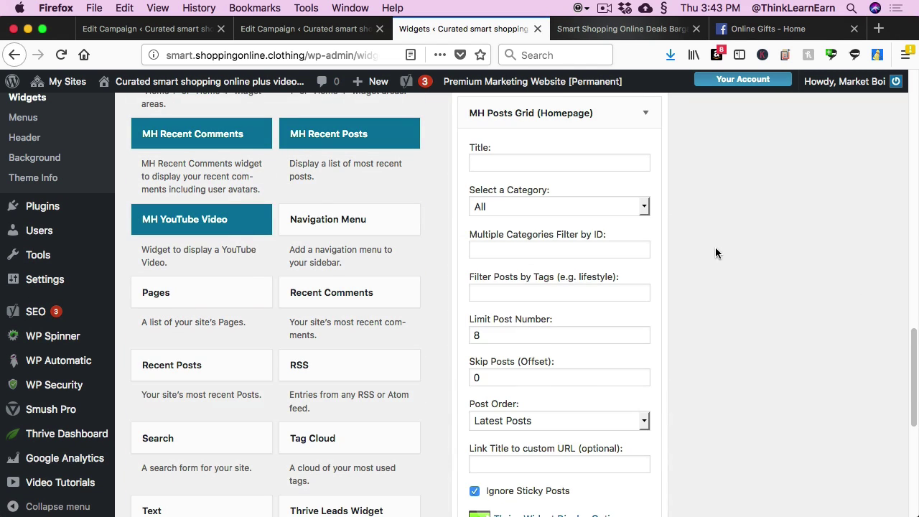
Set the new MH Posts Grid widget's category to Womans Clothing Haul and its post order to Random Posts, save it, and collapse it.
mouse_move(914, 343)
left_mouse_down()
mouse_move(912, 390)
mouse_move(911, 313)
mouse_move(911, 338)
left_mouse_up()
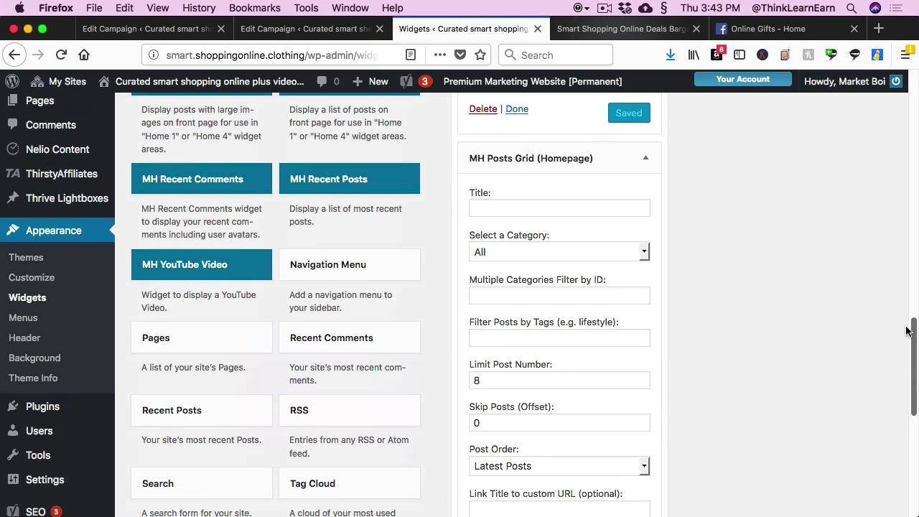
left_click(550, 249)
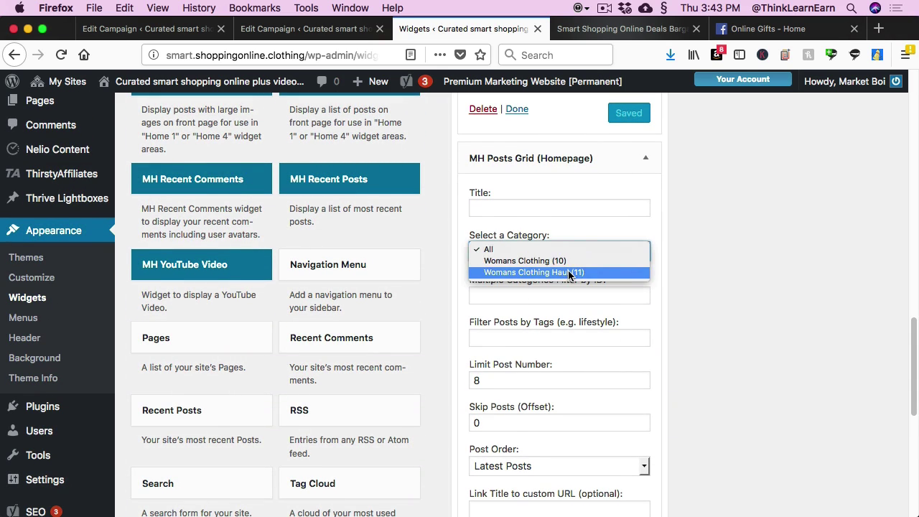
left_click(571, 273)
left_click_drag(911, 323, 911, 349)
left_click(595, 365)
left_click(589, 371)
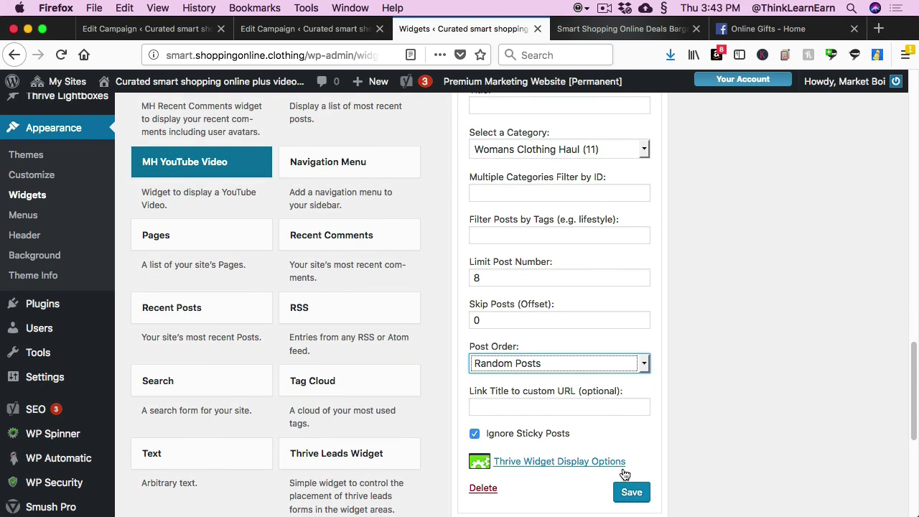
left_click(632, 493)
left_click_drag(908, 351, 908, 300)
left_click(639, 254)
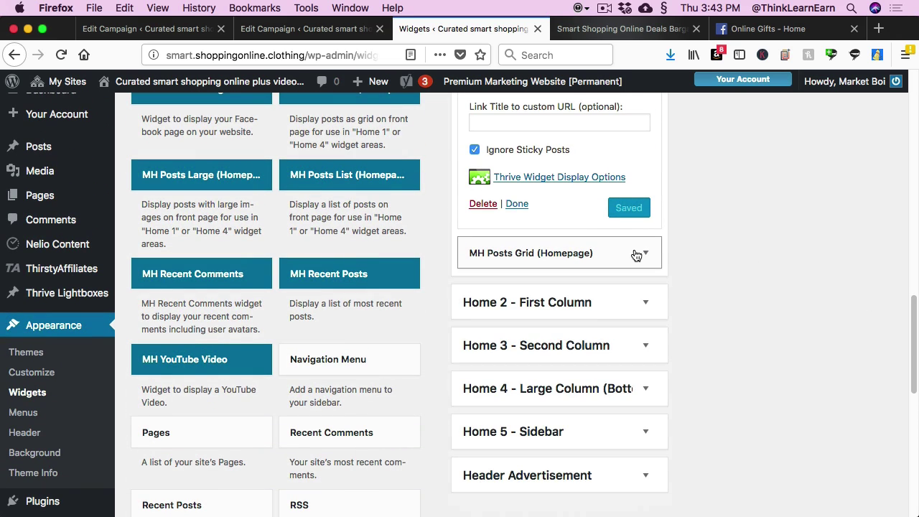
Add a second MH Posts Grid (Homepage) widget to the Home 1 - Large Column (Top) area.
mouse_move(909, 293)
left_mouse_down()
mouse_move(908, 384)
mouse_move(907, 291)
left_mouse_up()
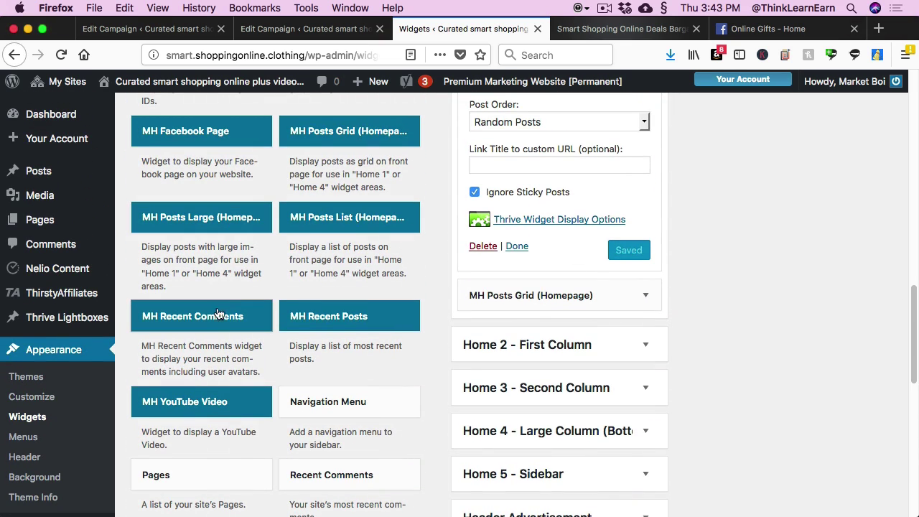
left_click(378, 140)
left_click(373, 435)
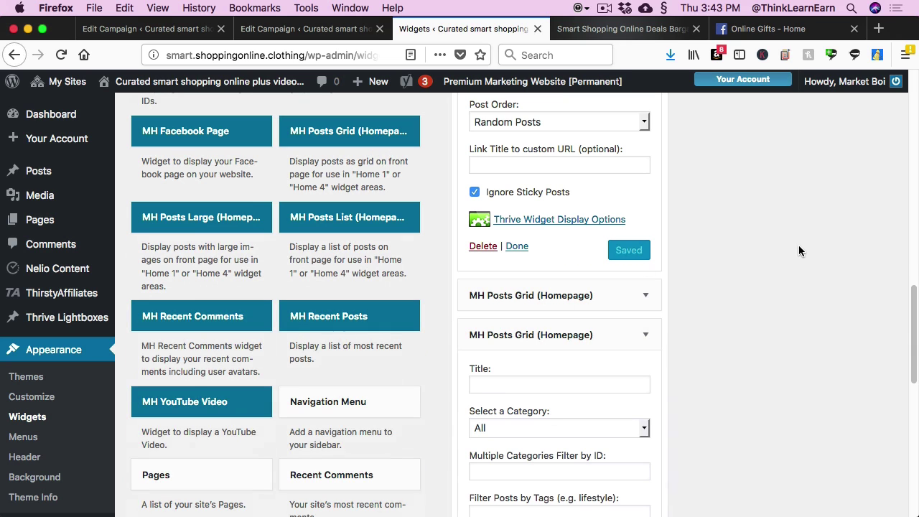
Set the second MH Posts Grid widget's category to Womans Clothing and its post order to Random Posts, and save it.
left_click(625, 429)
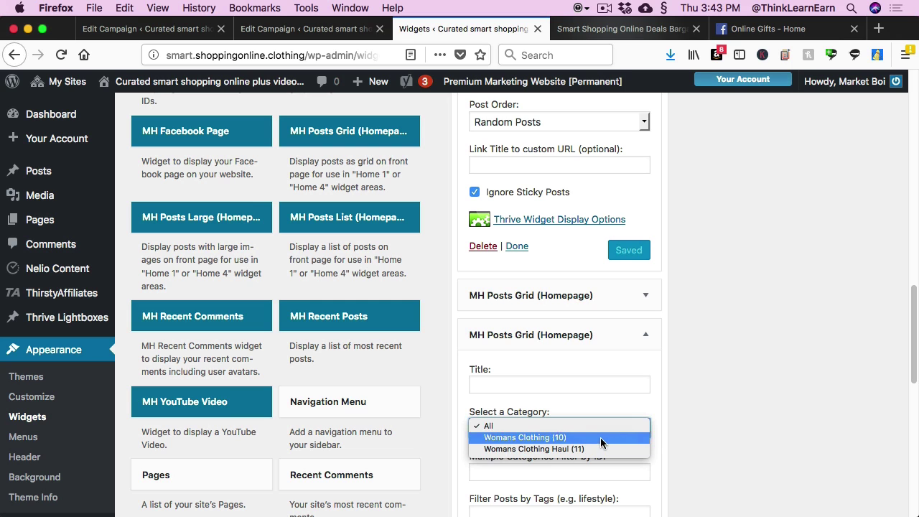
left_click(601, 438)
left_click_drag(909, 305, 909, 392)
left_click(567, 276)
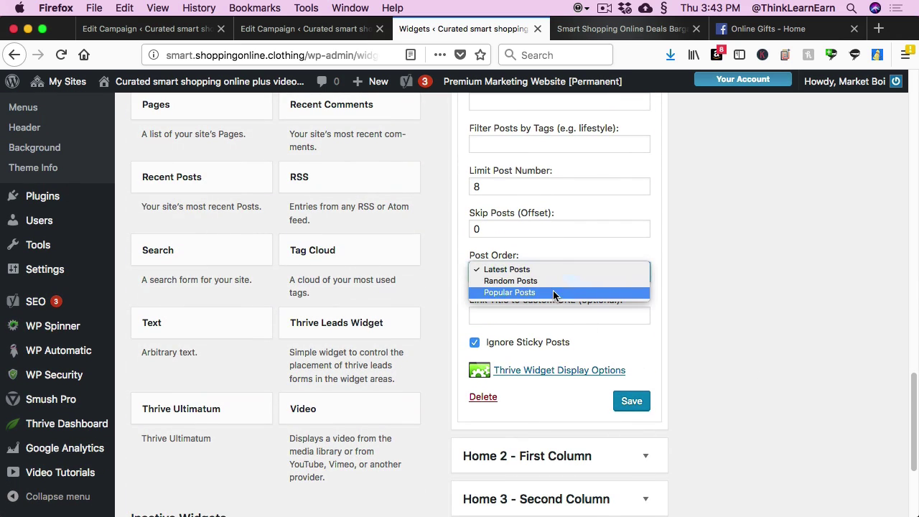
left_click(616, 407)
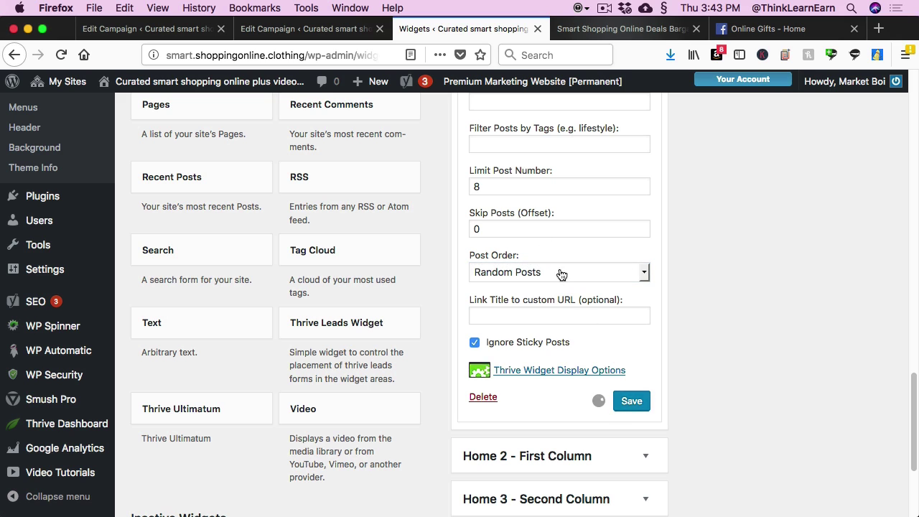
Reload the live shopping deals page and check the two post grids below the large post.
left_click(585, 29)
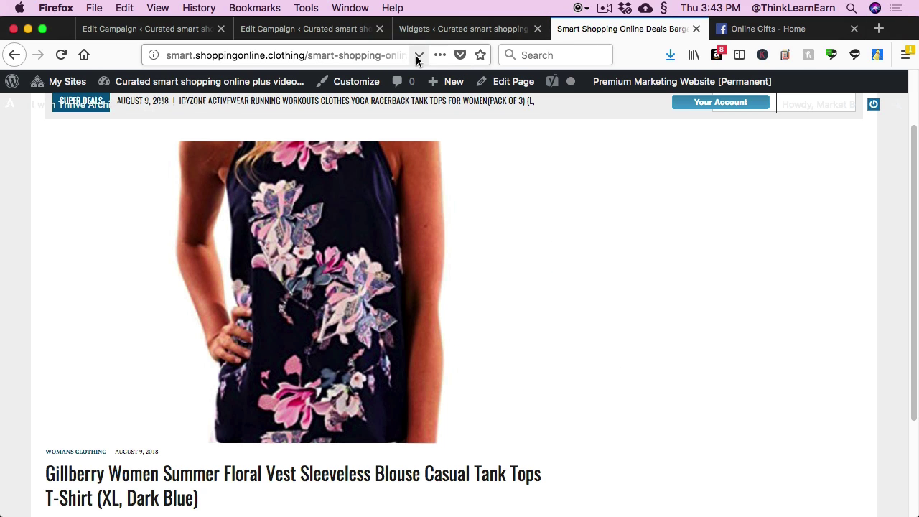
left_click(388, 55)
key("Return")
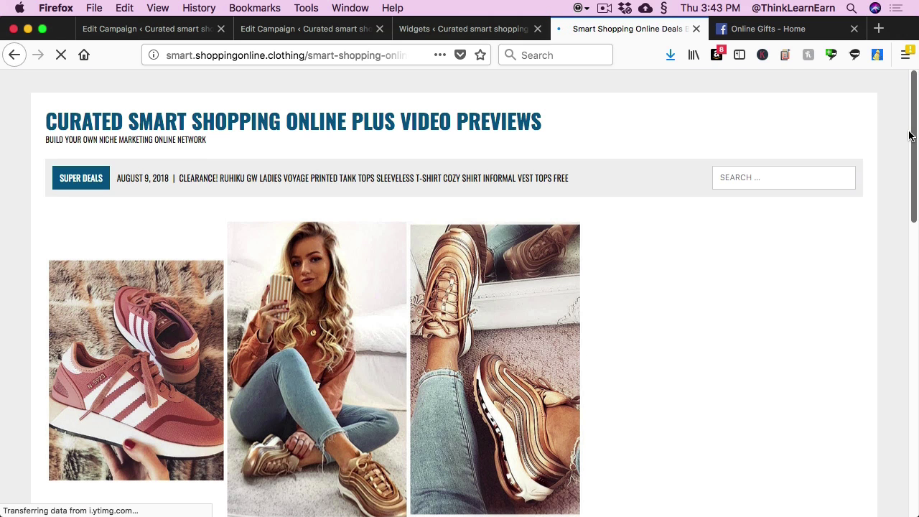
left_click_drag(909, 136, 917, 331)
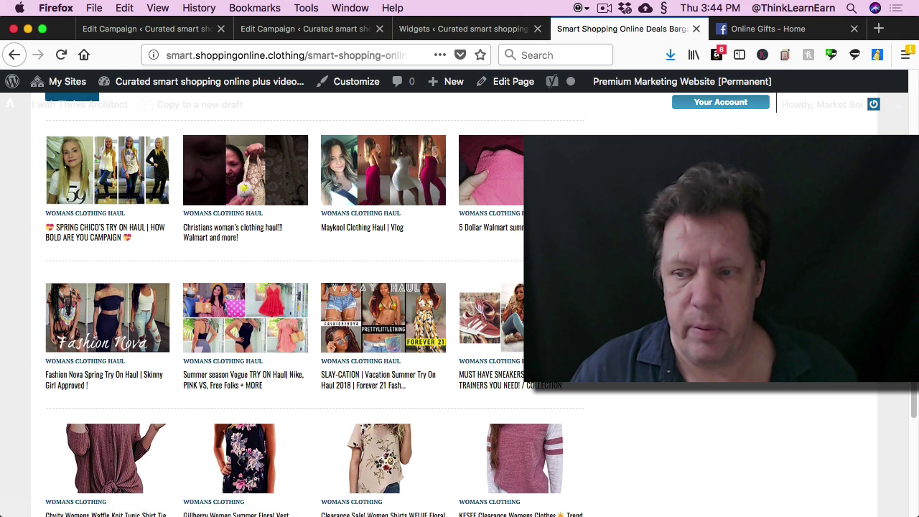
scroll(310, 344, "down", 3)
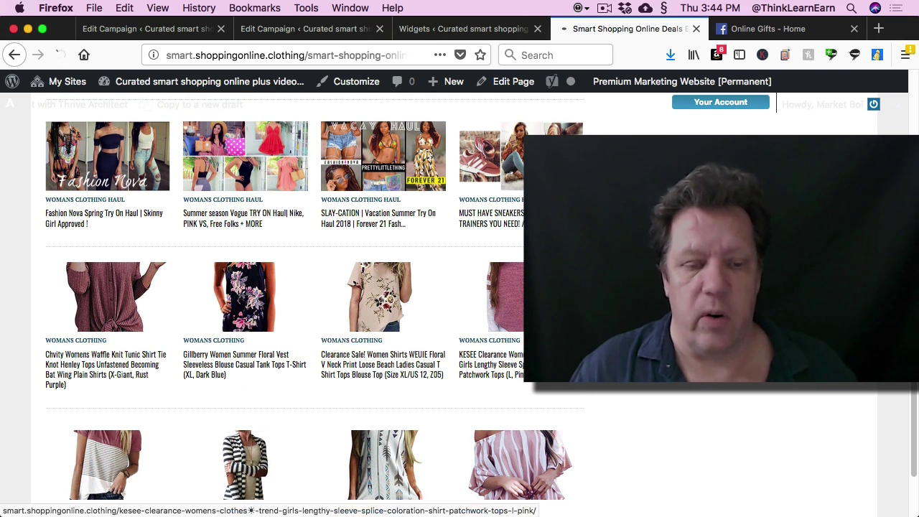
Open the Womans Clothing category from a grid post, look through its archive page, and open its featured post.
left_click(352, 340)
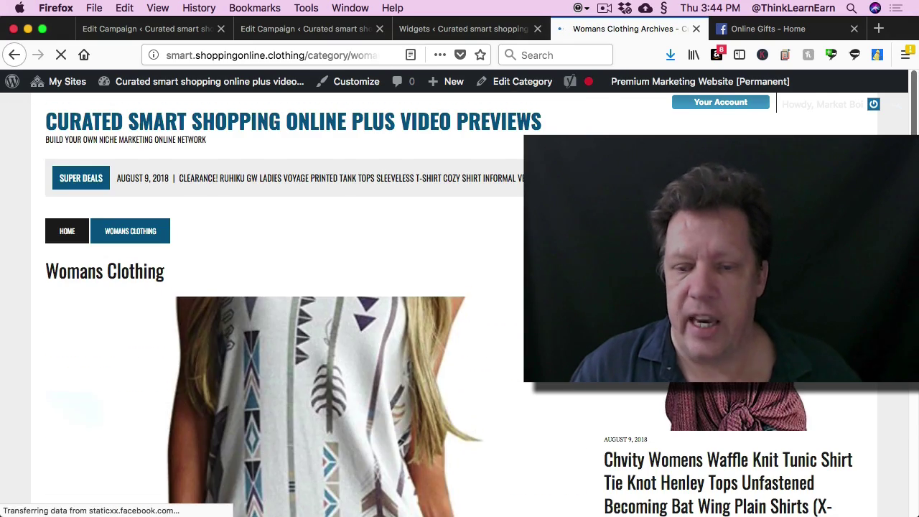
scroll(310, 302, "down", 5)
scroll(309, 302, "down", 2)
scroll(310, 301, "up", 3)
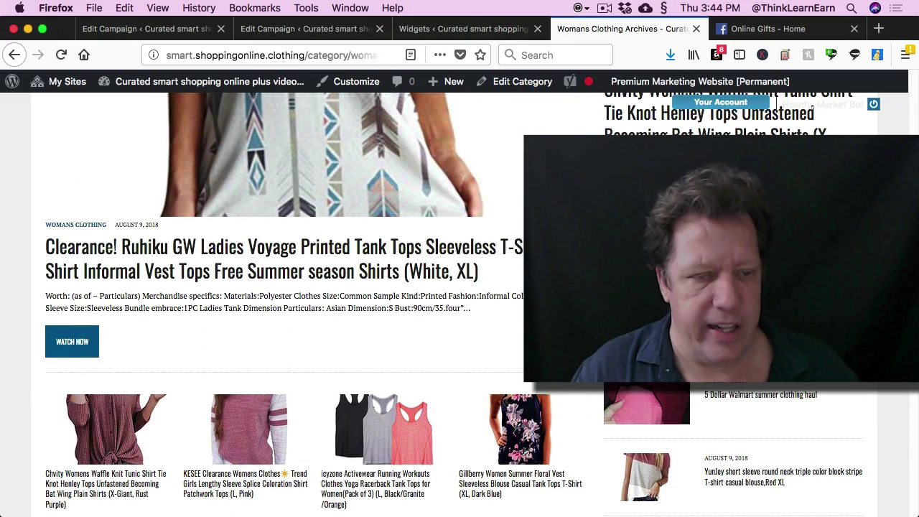
left_click(391, 250)
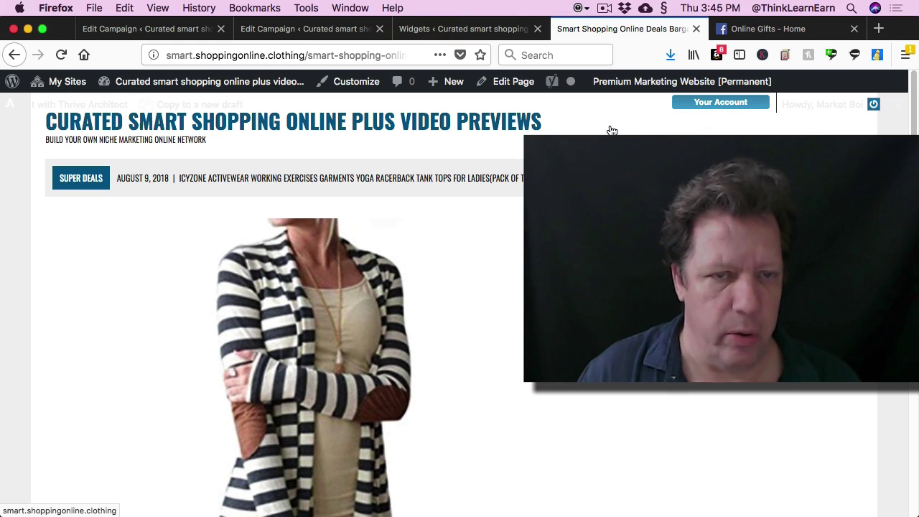
Open the site's Menus settings and go to the main menu's structure and available item types.
mouse_move(180, 81)
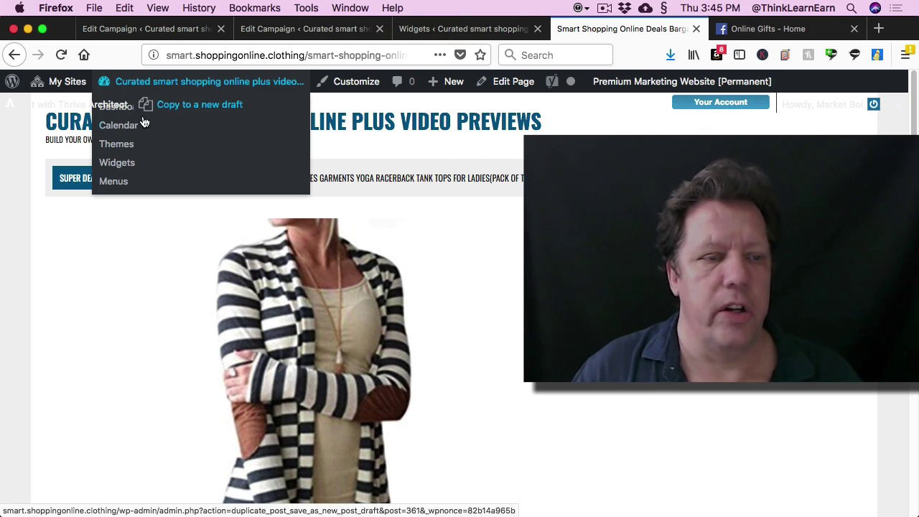
left_click(122, 182)
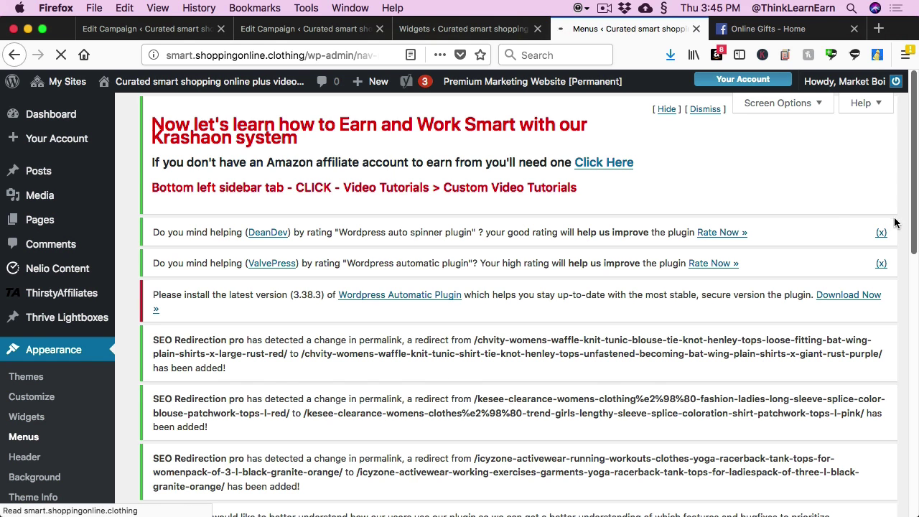
left_click_drag(911, 227, 914, 270)
scroll(914, 270, "down", 8)
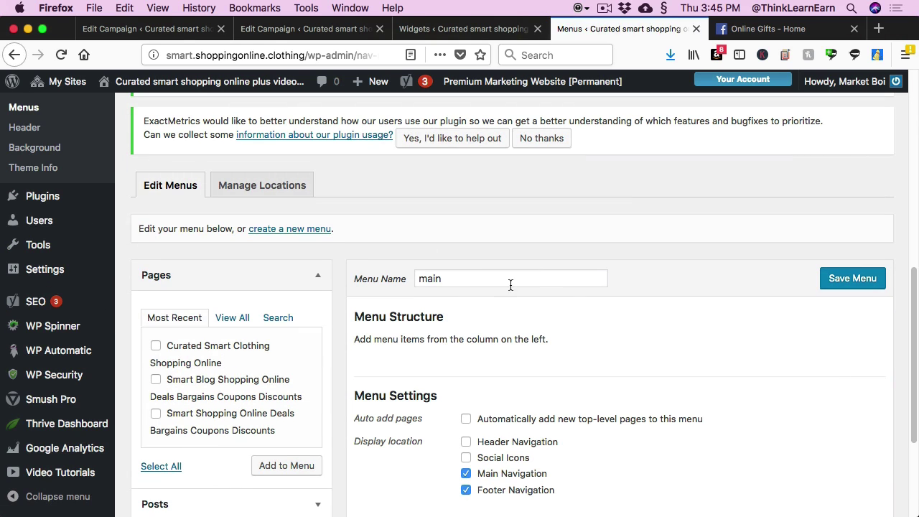
left_click_drag(914, 273, 911, 322)
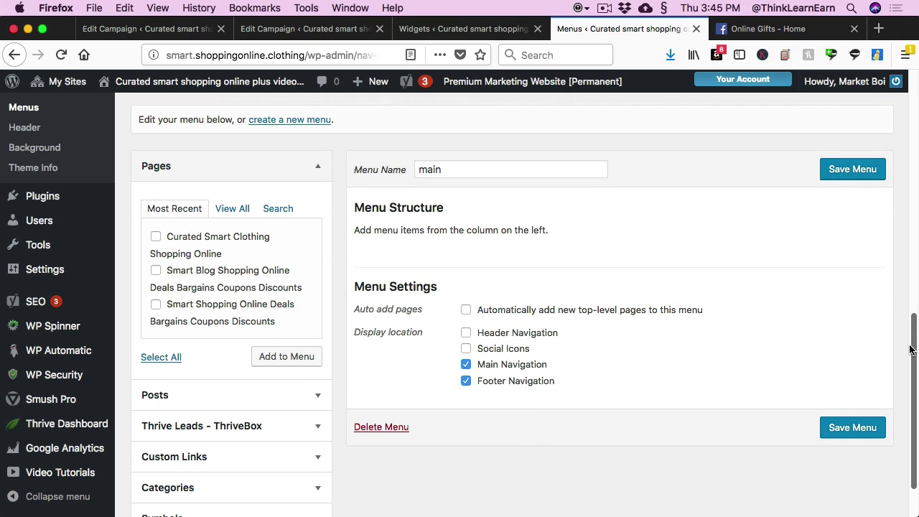
scroll(911, 370, "down", 2)
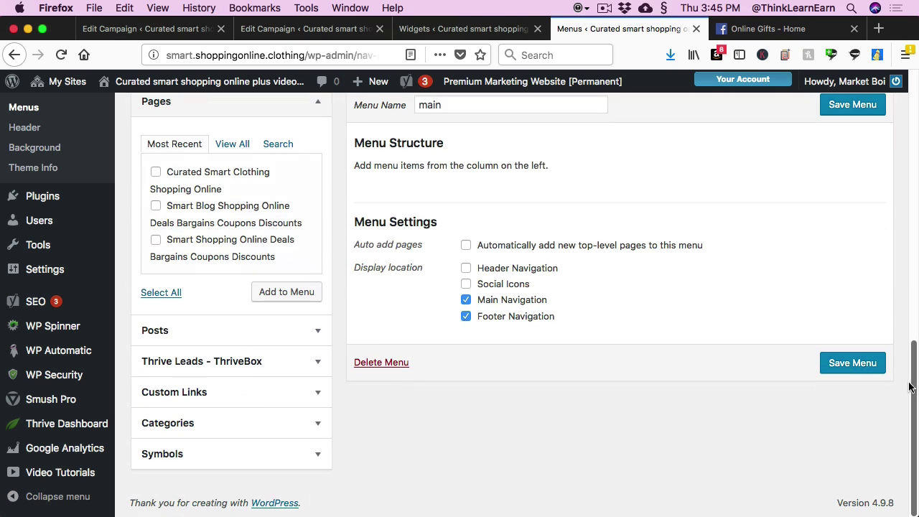
Add the Womans Clothing Haul and Womans Clothing categories to the main menu, place Womans Clothing first, and save the menu.
left_click(317, 423)
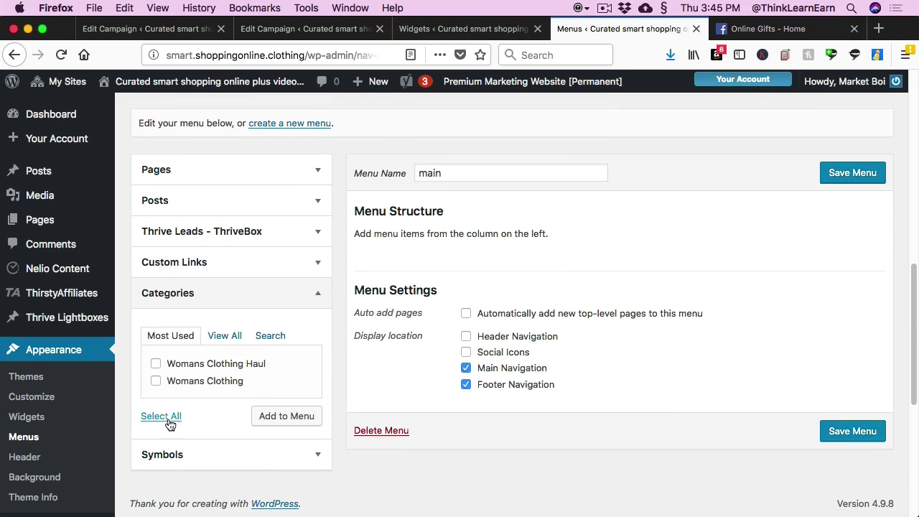
left_click(168, 421)
left_click(288, 417)
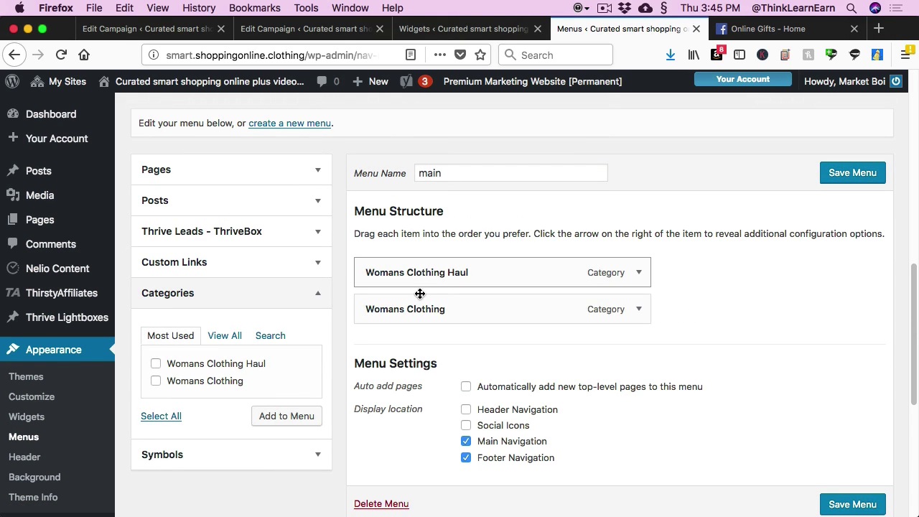
left_click_drag(385, 311, 390, 269)
left_click(860, 503)
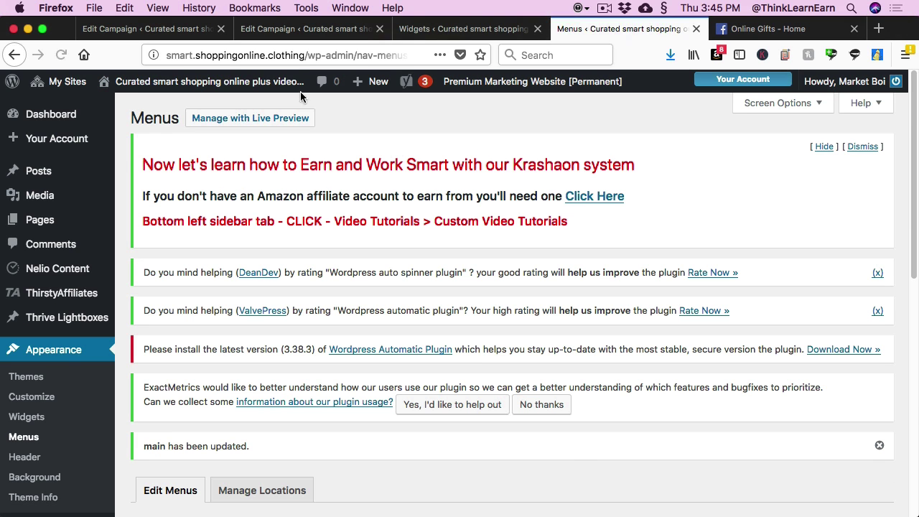
Visit the live site's home page and continue through Let's Get Started to check the navigation on the deals page.
mouse_move(177, 80)
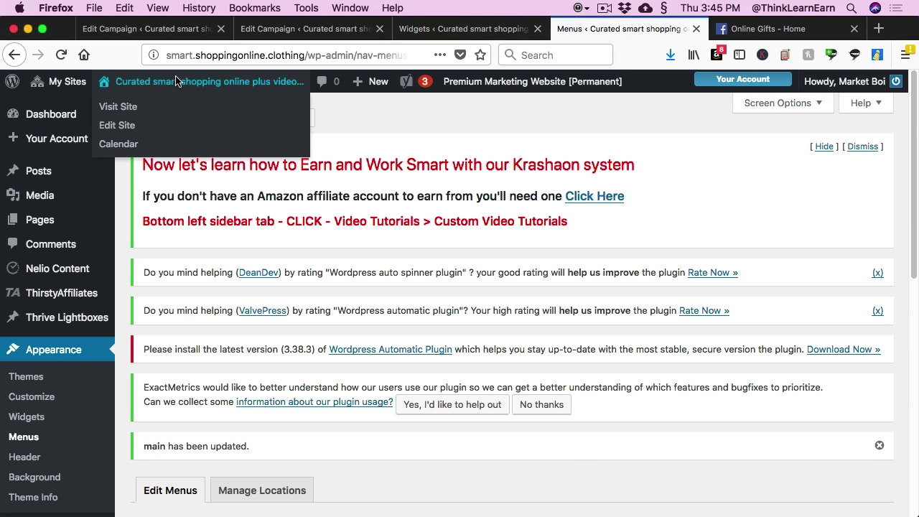
left_click(132, 108)
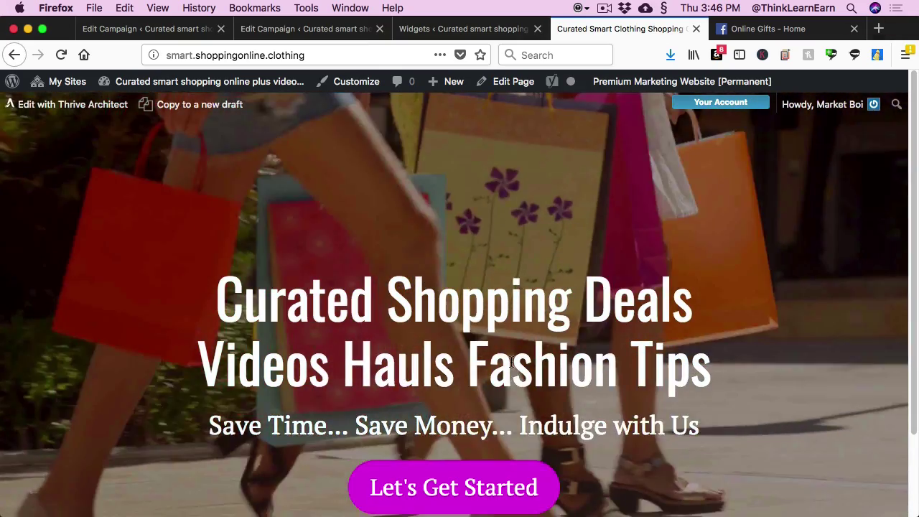
left_click(436, 483)
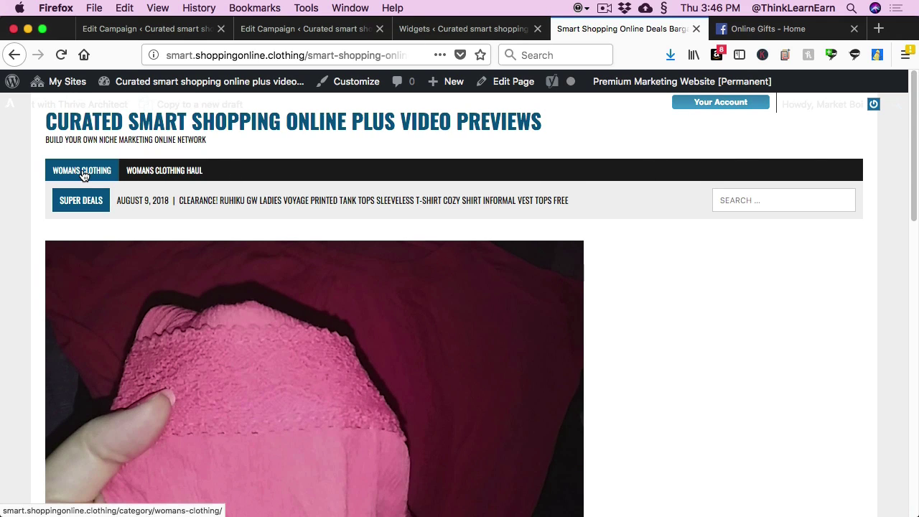
Follow the Womans Clothing and Womans Clothing Haul navigation links and look through the haul category's posts and sidebar.
left_click(83, 176)
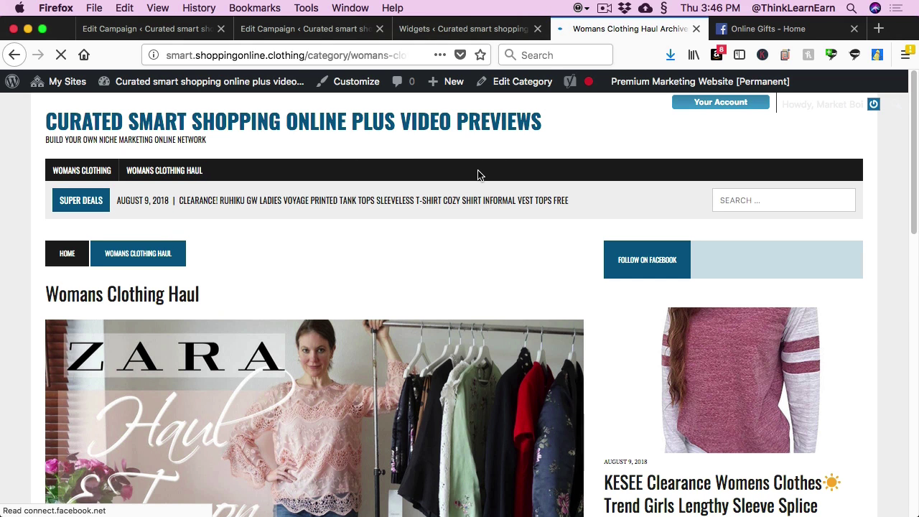
left_click_drag(915, 182, 912, 236)
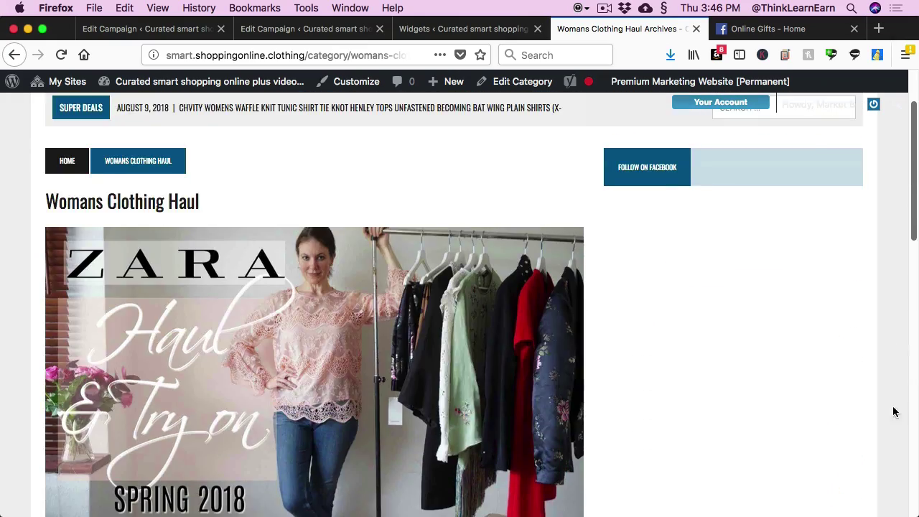
scroll(895, 397, "down", 15)
scroll(895, 448, "up", 12)
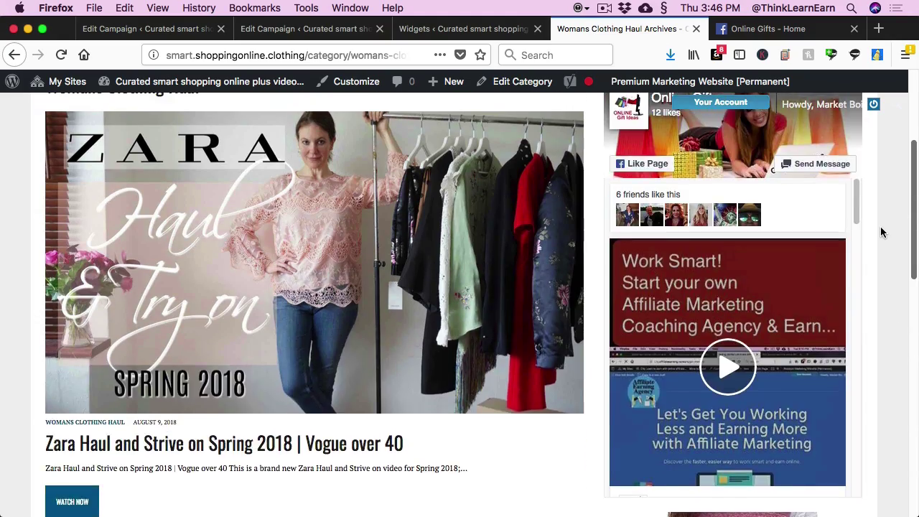
scroll(883, 234, "up", 2)
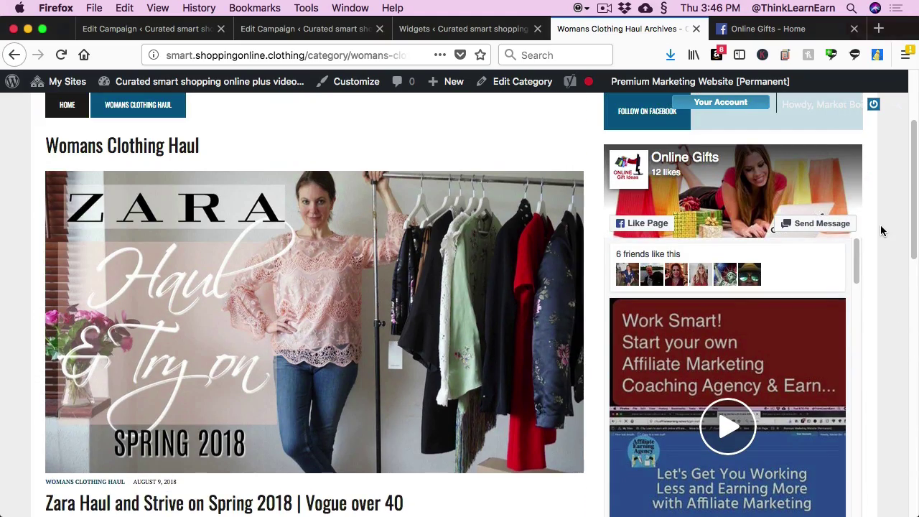